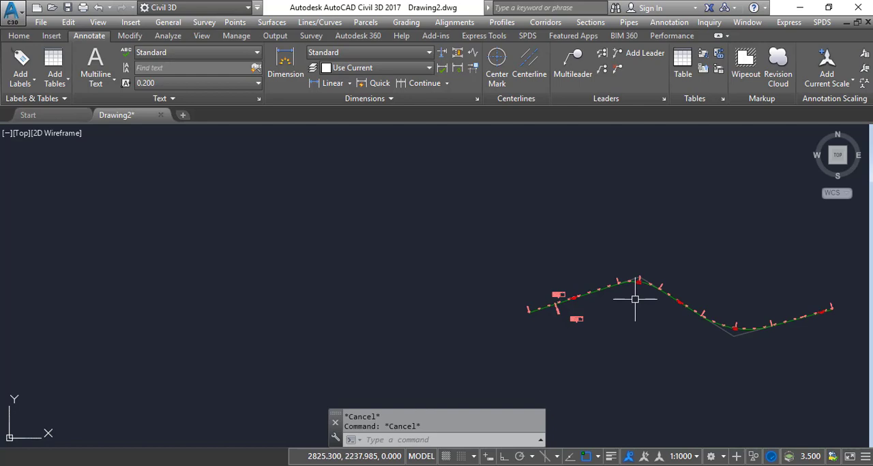
# Step: Select the alignment and stretch the first curve's start point back along the incoming tangent to enlarge the curve
pyautogui.scroll(2, 640, 295)
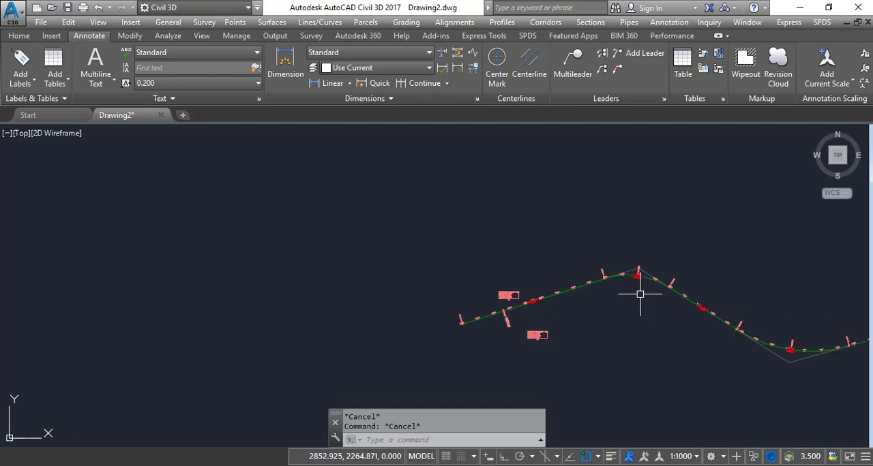
pyautogui.moveTo(639, 295); pyautogui.dragTo(605, 286, button='middle')
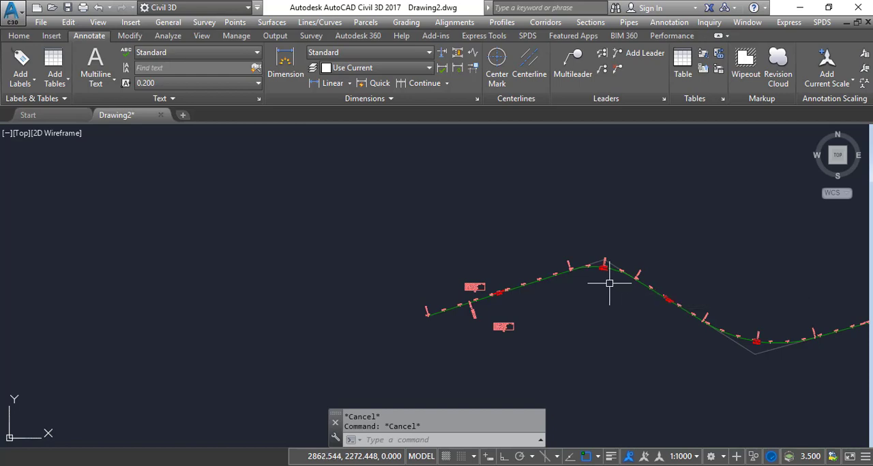
pyautogui.scroll(-1, 609, 283)
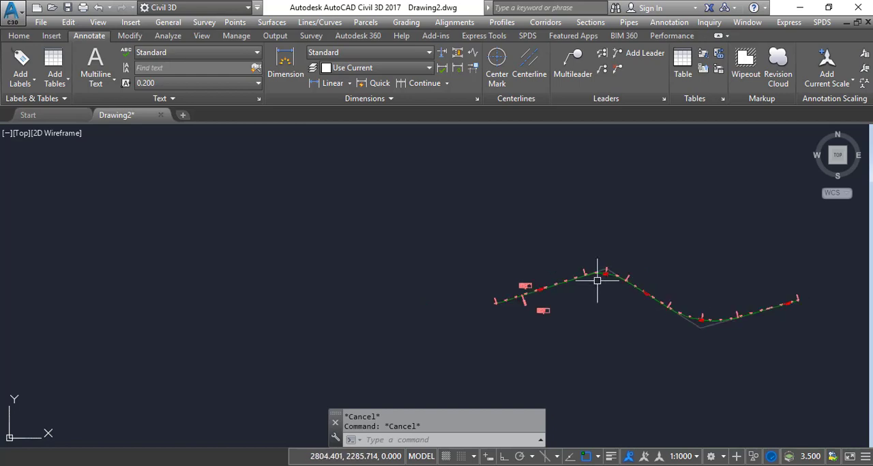
pyautogui.scroll(5, 597, 276)
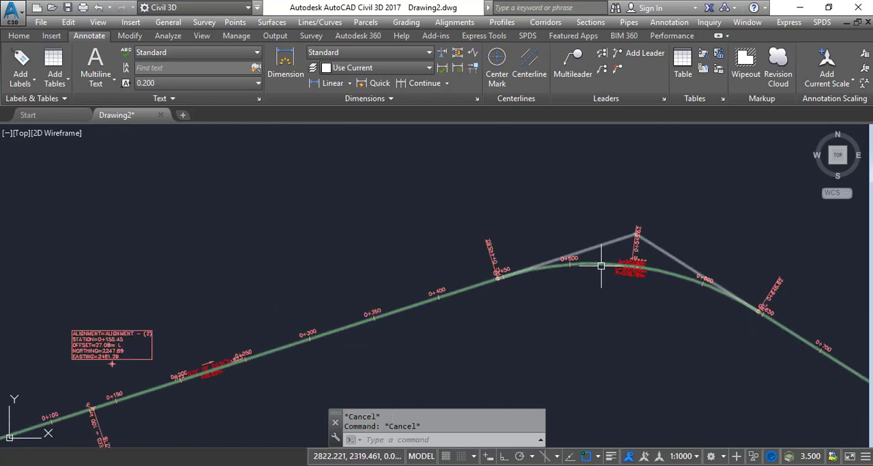
pyautogui.click(600, 266)
pyautogui.scroll(-1, 610, 272)
pyautogui.click(541, 276)
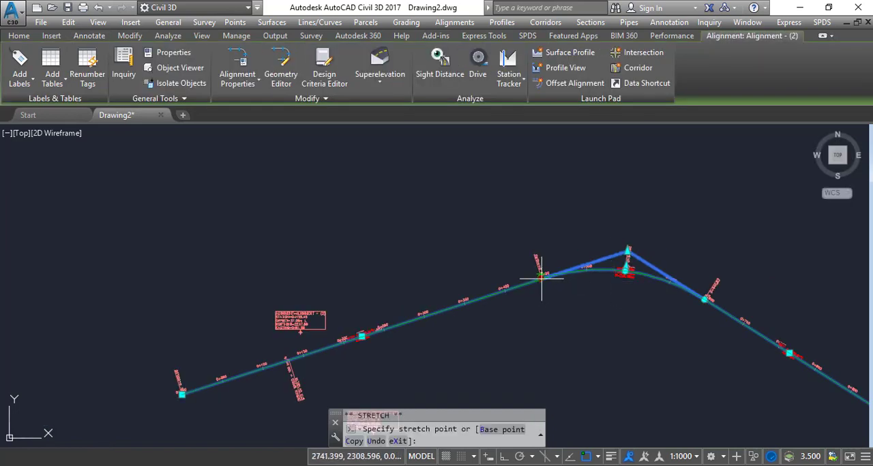
pyautogui.click(489, 295)
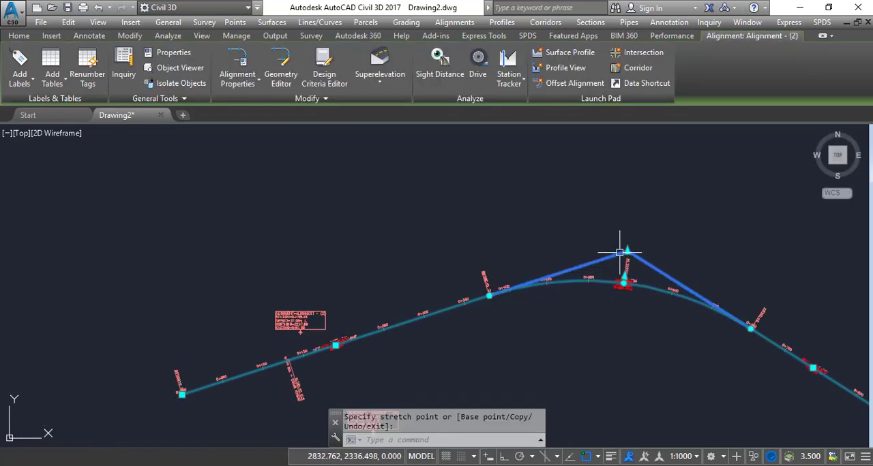
# Step: Move the first curve's point of intersection upward to about X 2843, Y 2387, and clear the alignment selection
pyautogui.click(624, 214)
pyautogui.moveTo(624, 214)
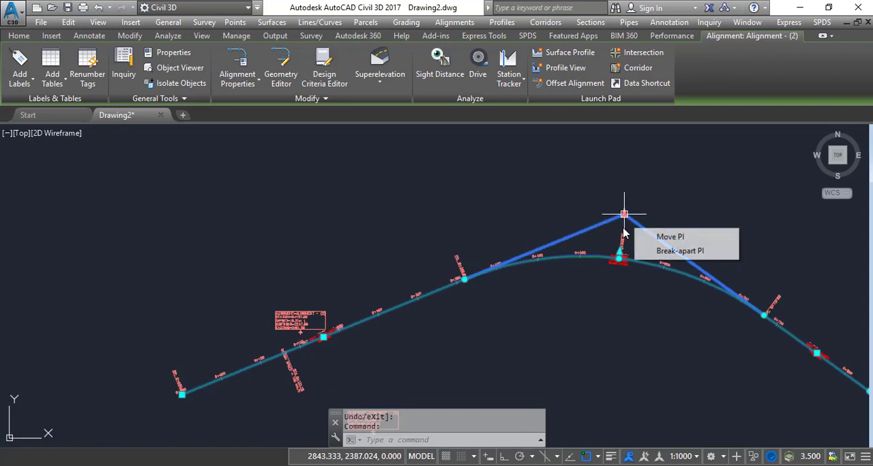
pyautogui.scroll(-3, 571, 288)
pyautogui.moveTo(626, 311); pyautogui.dragTo(675, 336, button='middle')
pyautogui.scroll(-2, 613, 311)
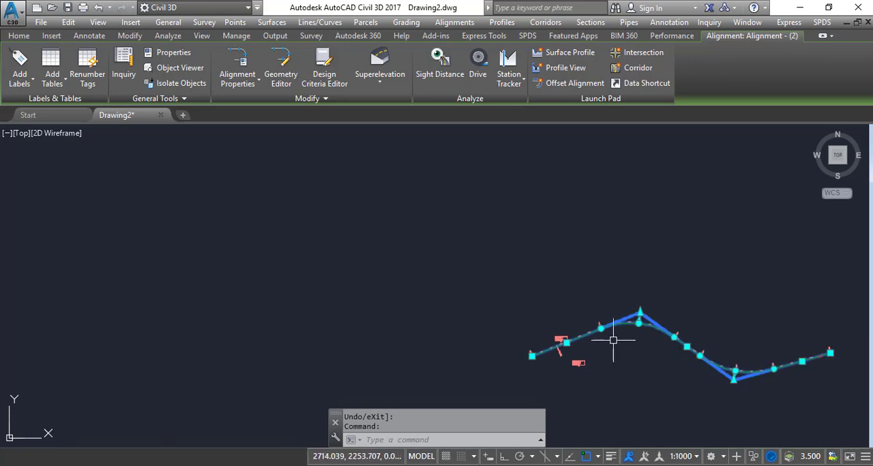
pyautogui.press('Escape')
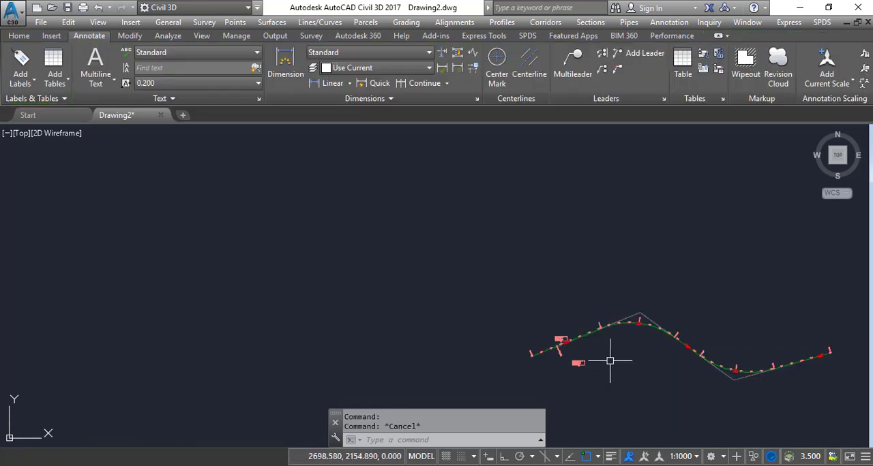
# Step: Select the alignment again and open its geometry editor with the Alignment Layout Tools
pyautogui.scroll(2, 574, 341)
pyautogui.click(574, 339)
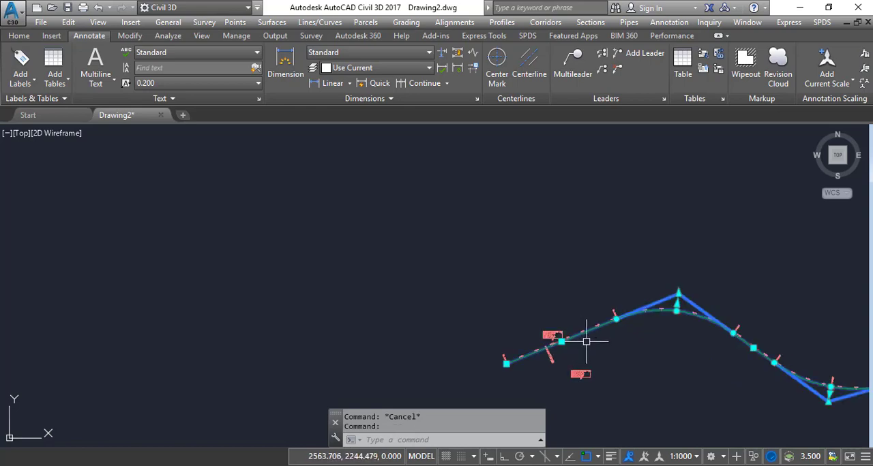
pyautogui.scroll(-1, 609, 345)
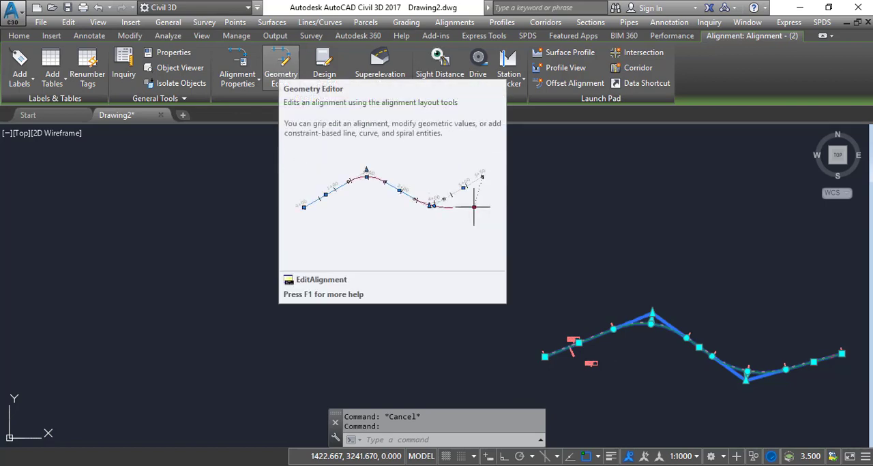
pyautogui.rightClick(596, 337)
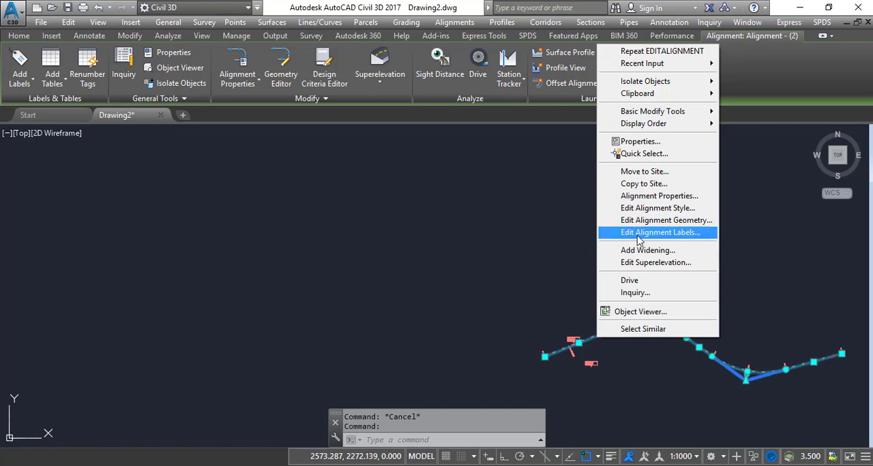
pyautogui.click(529, 280)
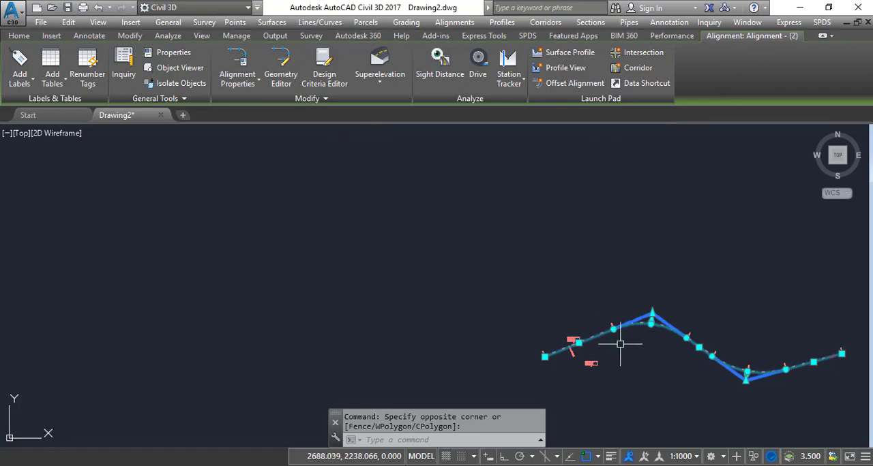
pyautogui.click(280, 74)
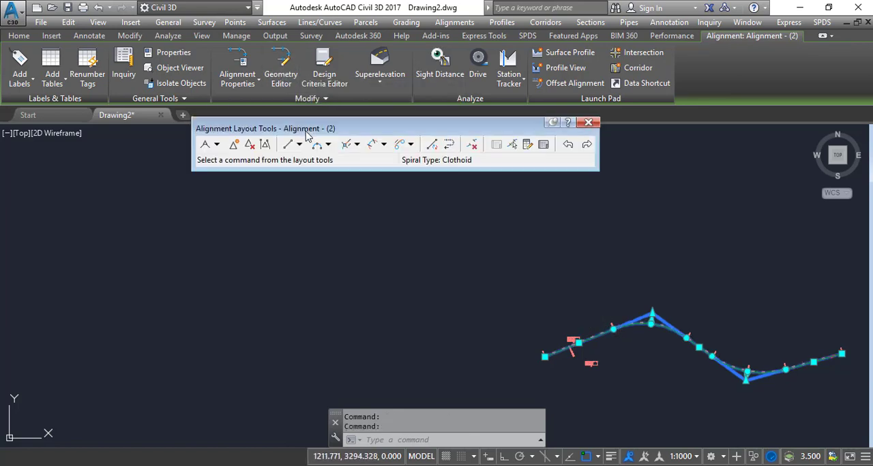
pyautogui.moveTo(247, 135); pyautogui.dragTo(230, 147)
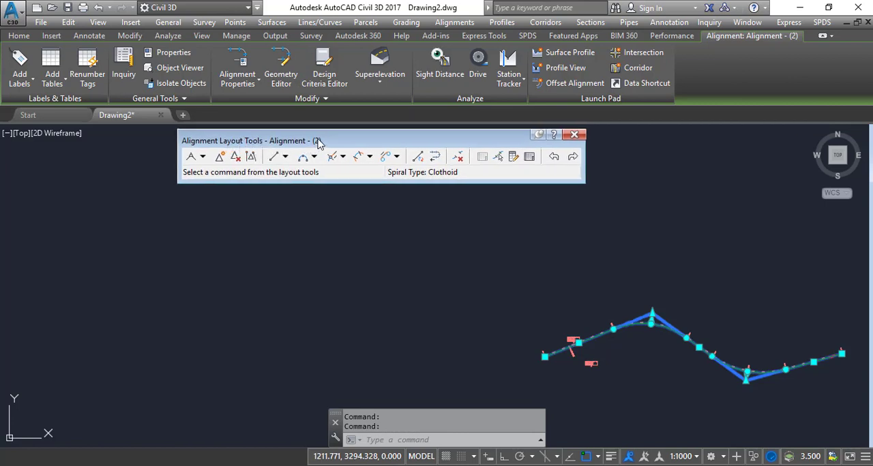
# Step: Open the alignment grid view and resize it so all columns show while the alignment stays visible below
pyautogui.click(529, 158)
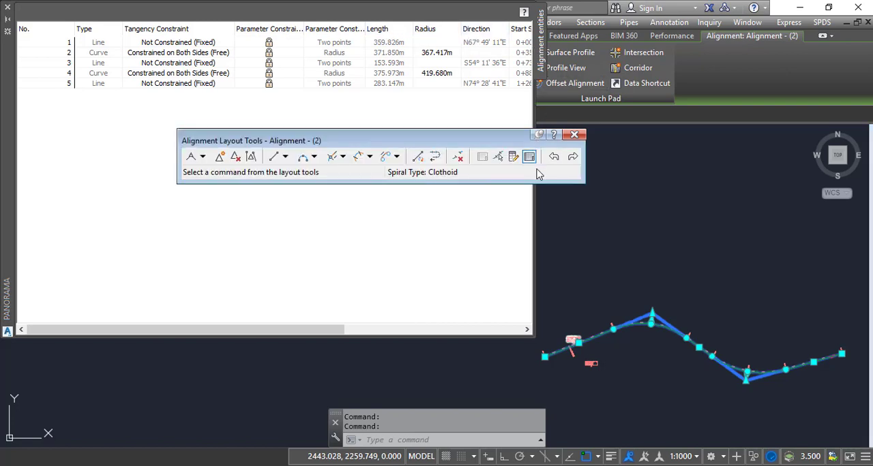
pyautogui.moveTo(538, 226); pyautogui.dragTo(621, 223)
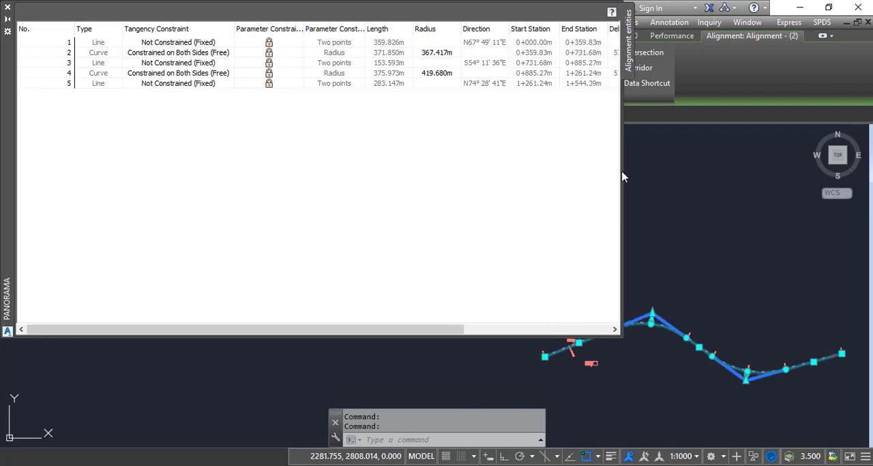
pyautogui.moveTo(623, 177); pyautogui.dragTo(755, 173)
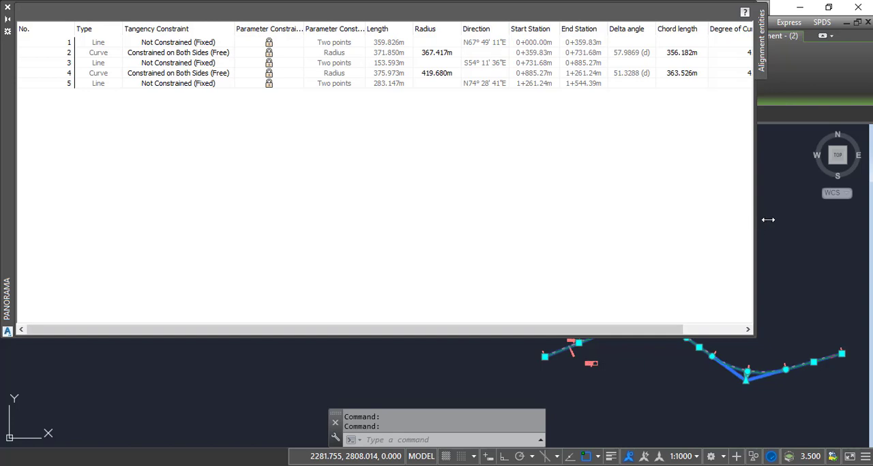
pyautogui.moveTo(768, 220); pyautogui.dragTo(832, 209)
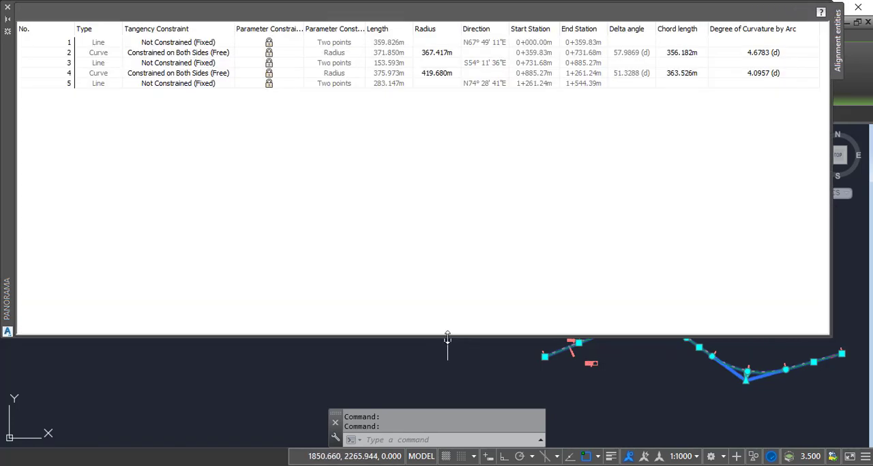
pyautogui.moveTo(447, 339); pyautogui.dragTo(428, 203)
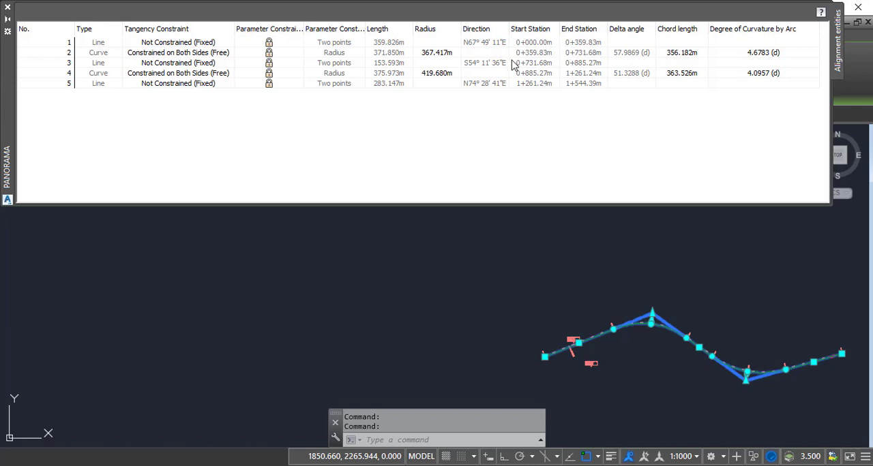
# Step: Unlock the parameter constraints of all five alignment entities in the grid
pyautogui.click(269, 42)
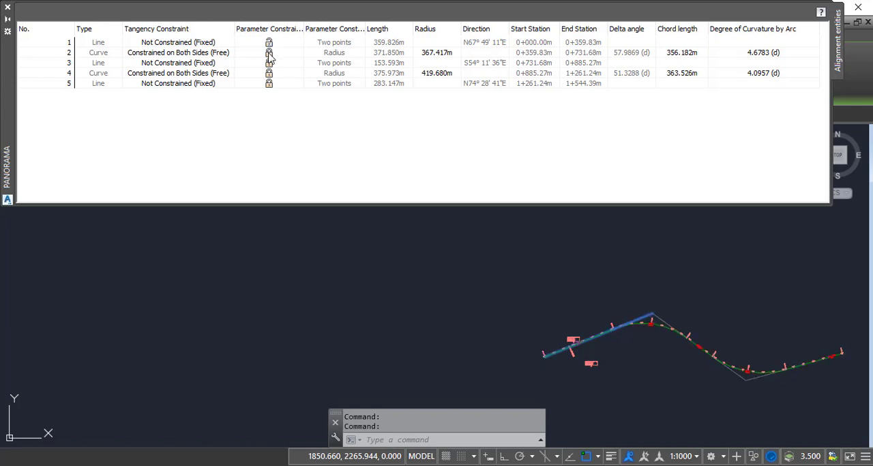
pyautogui.click(268, 54)
pyautogui.click(270, 64)
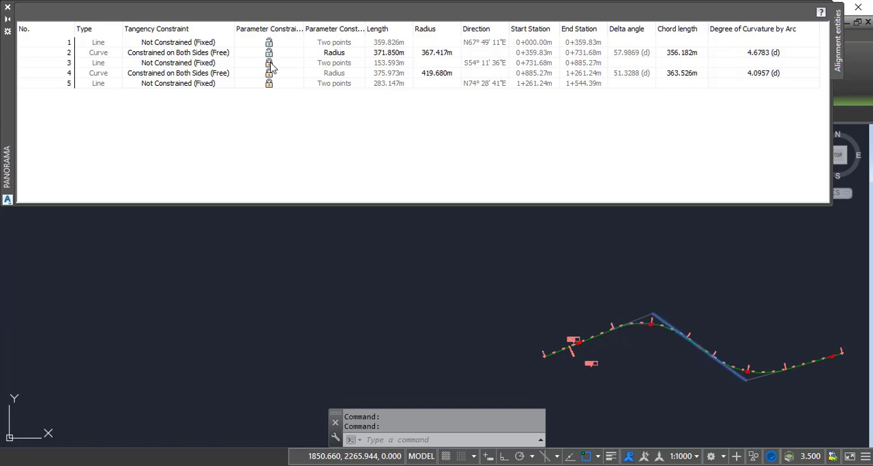
pyautogui.click(269, 83)
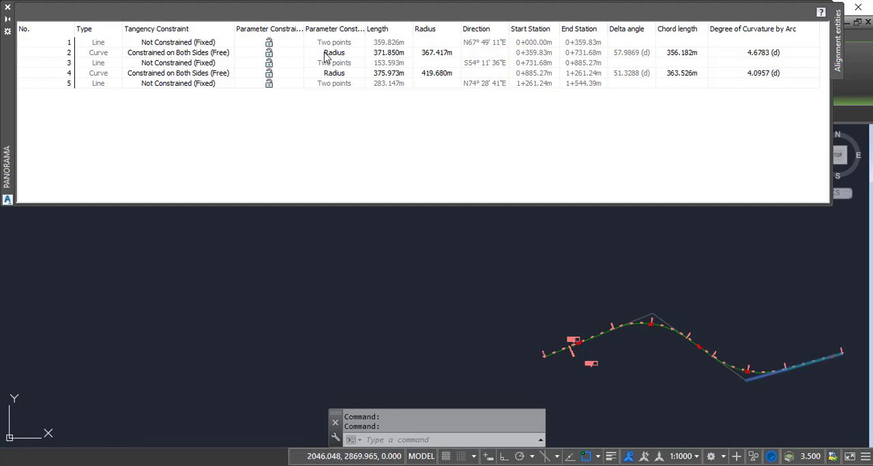
# Step: Set the radius of the first curve, entity 2, to 250 m
pyautogui.click(426, 59)
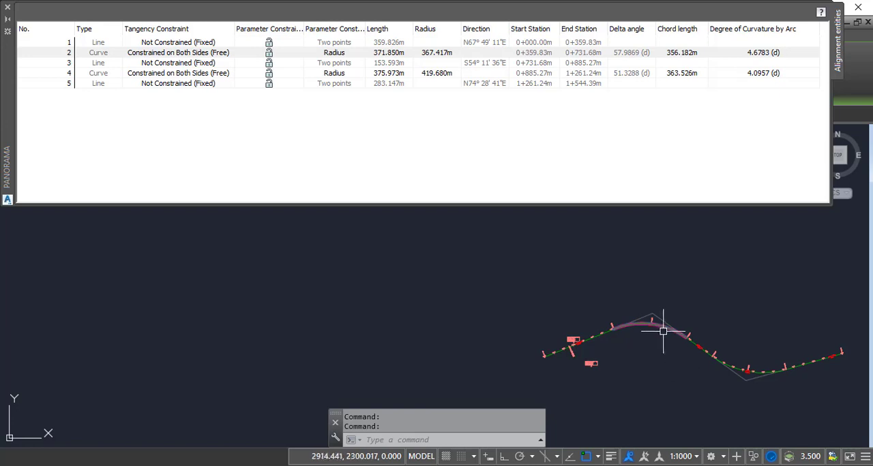
pyautogui.scroll(4, 659, 325)
pyautogui.moveTo(658, 325)
pyautogui.mouseDown(button='middle')
pyautogui.moveTo(557, 269)
pyautogui.moveTo(500, 282)
pyautogui.mouseUp(button='middle')
pyautogui.scroll(-2, 556, 266)
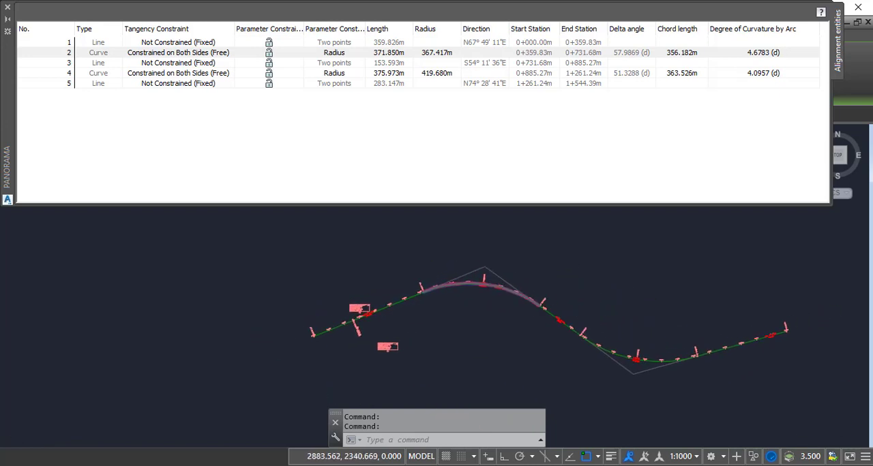
pyautogui.click(443, 52)
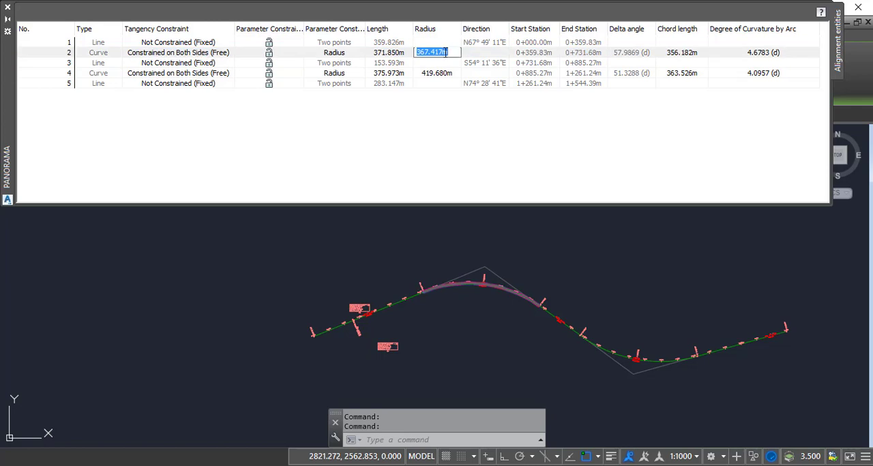
pyautogui.write('250')
pyautogui.press('Return')
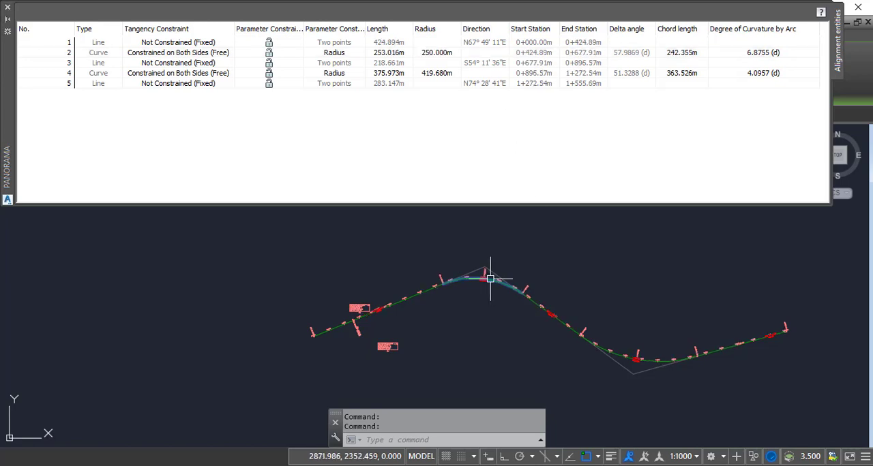
# Step: Set the radius of the first curve, entity 2, to 500 m
pyautogui.click(434, 59)
pyautogui.click(433, 57)
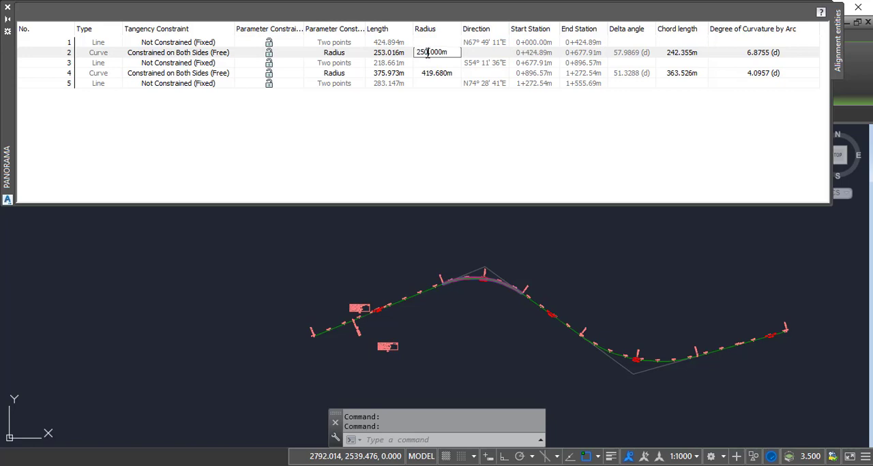
pyautogui.moveTo(429, 53); pyautogui.dragTo(413, 59)
pyautogui.write('500')
pyautogui.press('Return')
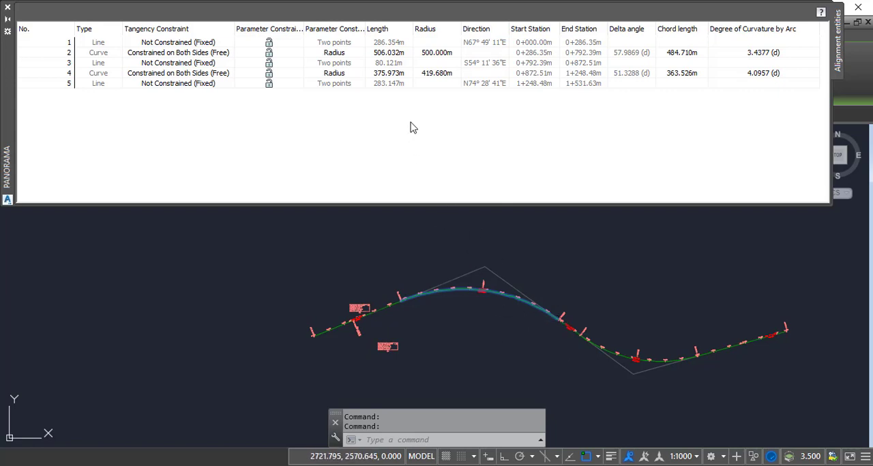
# Step: Set the length of the first curve, entity 2, to 400 m
pyautogui.click(386, 54)
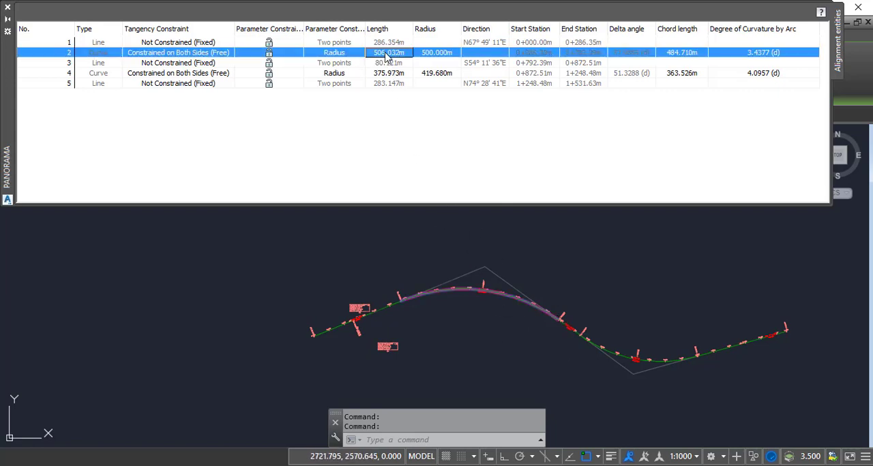
pyautogui.click(393, 57)
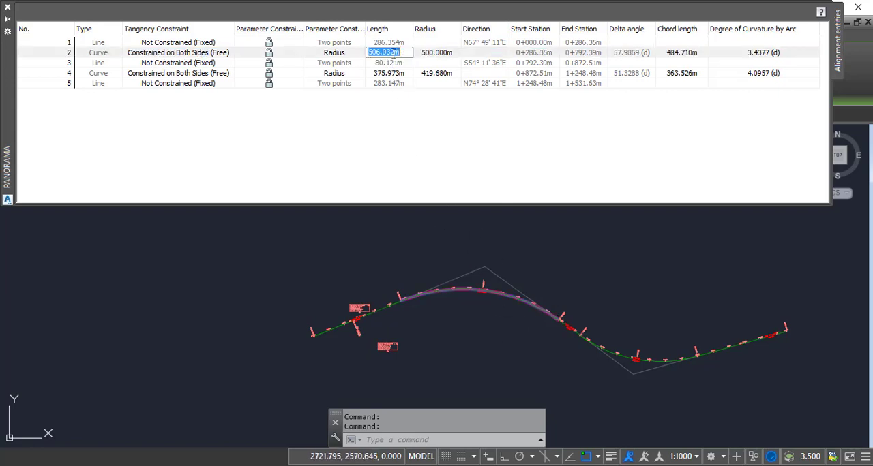
pyautogui.moveTo(393, 58); pyautogui.dragTo(370, 57)
pyautogui.press('BackSpace')
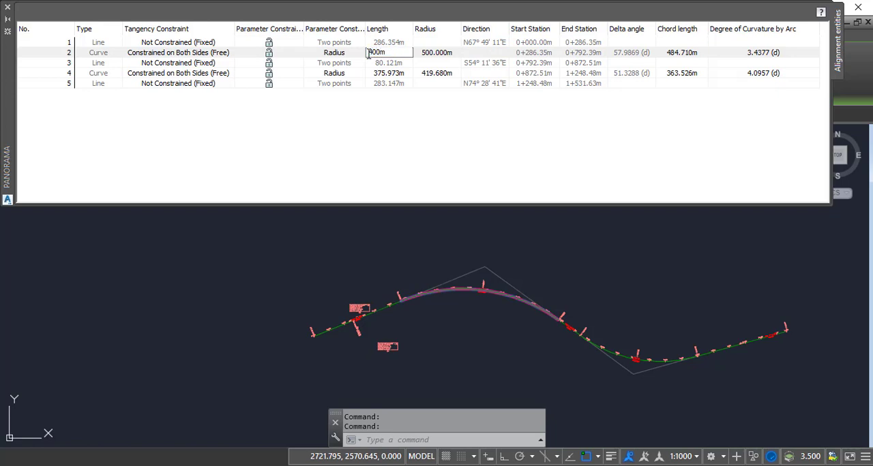
pyautogui.press('Return')
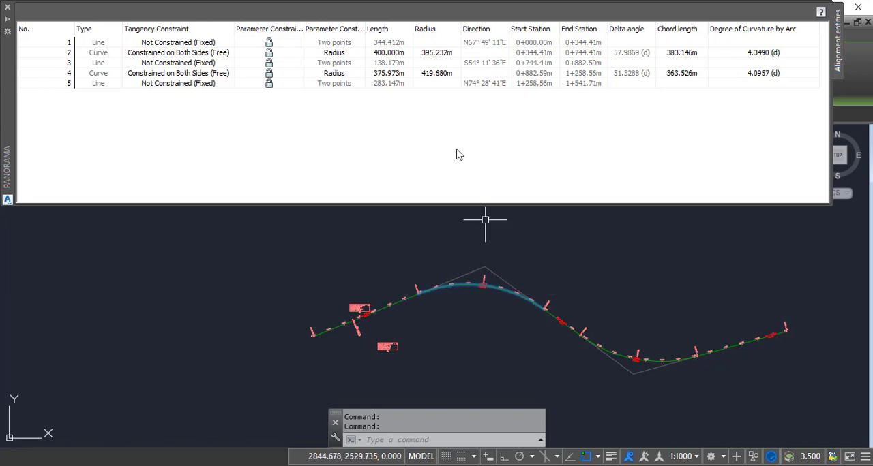
# Step: Set the radius of the second curve, entity 4, to 400 m
pyautogui.click(437, 75)
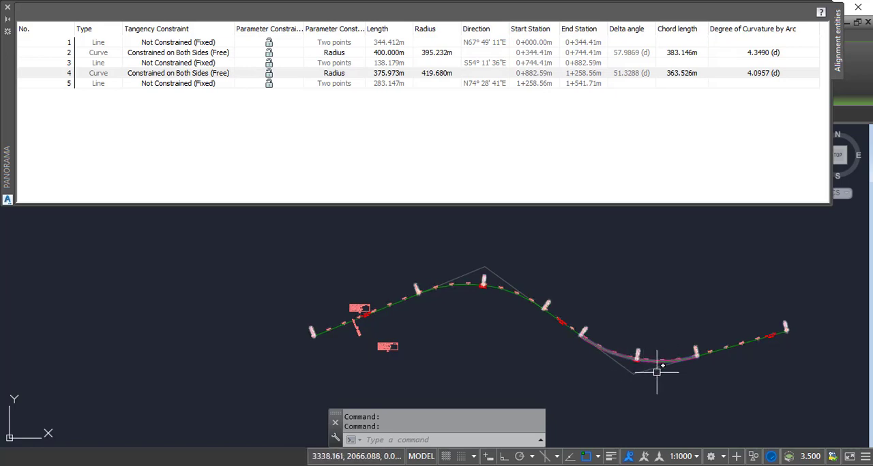
pyautogui.click(639, 354)
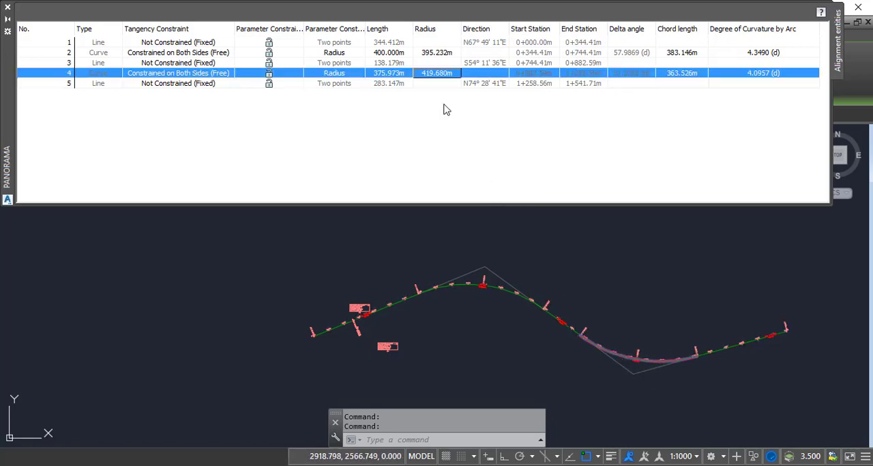
pyautogui.click(437, 74)
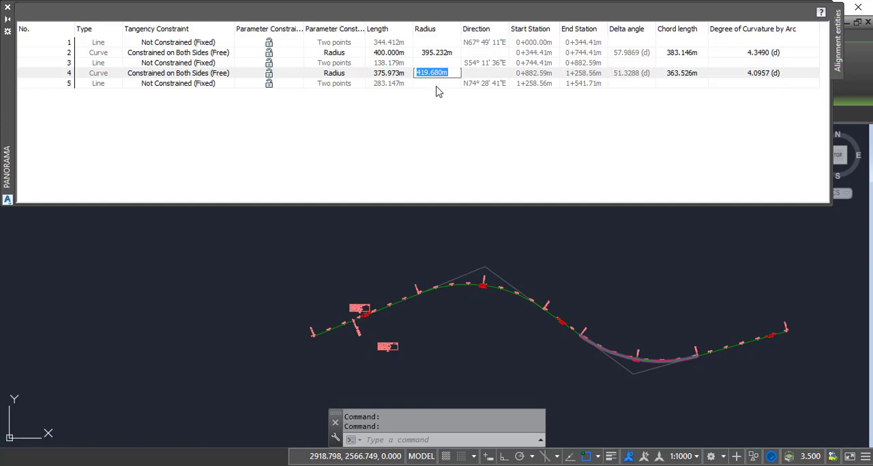
pyautogui.write('400')
pyautogui.press('Return')
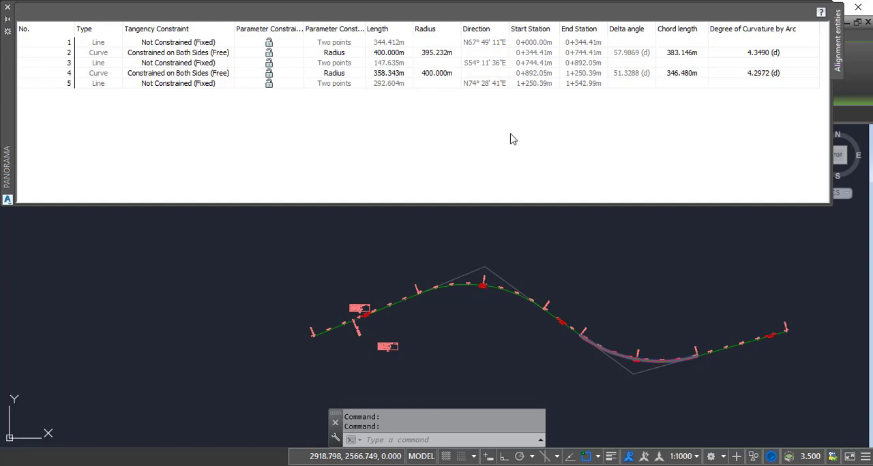
# Step: Set the length of the second curve, entity 4, to 350 m
pyautogui.click(386, 75)
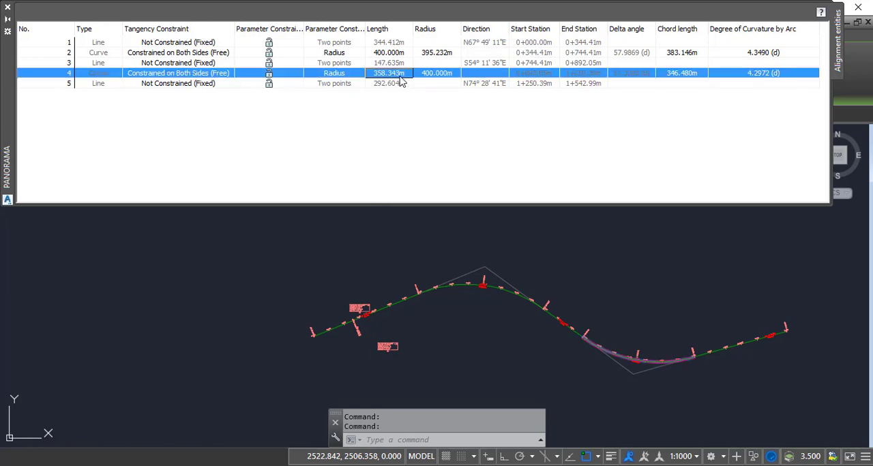
pyautogui.click(407, 73)
pyautogui.write('3')
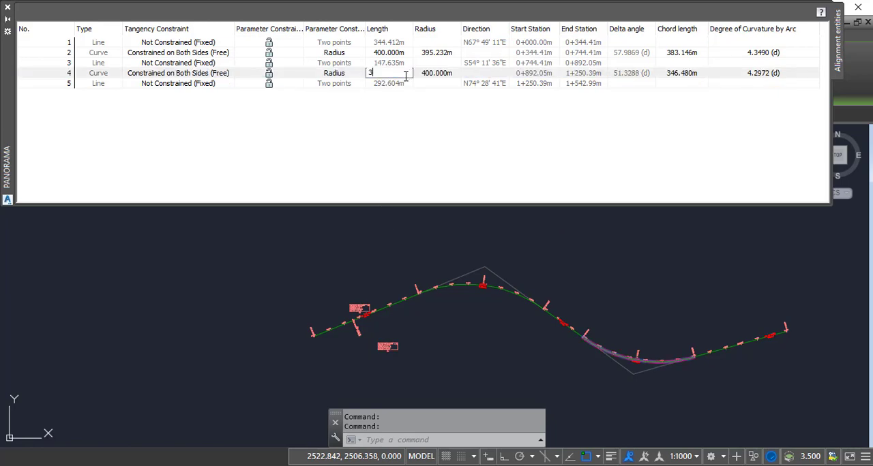
pyautogui.write('50')
pyautogui.press('Return')
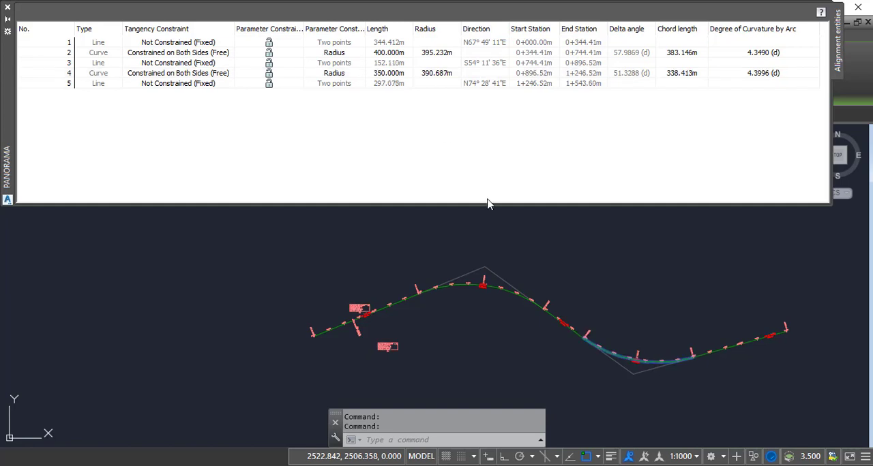
# Step: Set the chord length of the first curve, entity 2, to 385 m
pyautogui.moveTo(624, 346); pyautogui.dragTo(538, 320, button='middle')
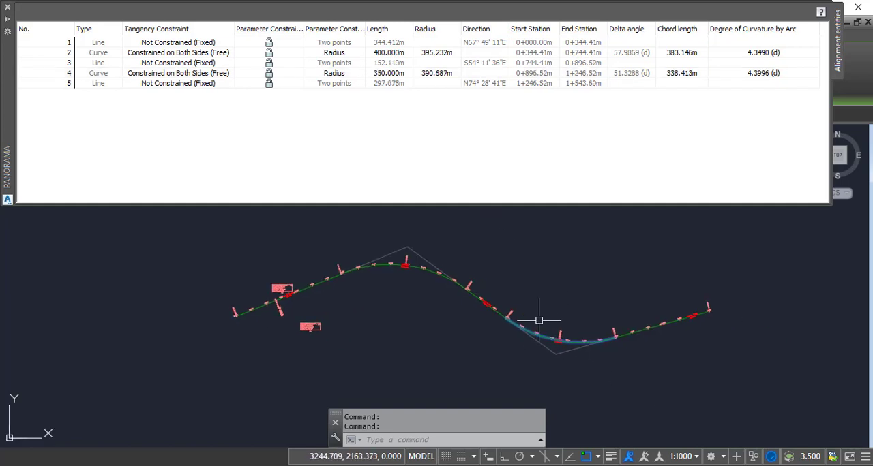
pyautogui.click(683, 55)
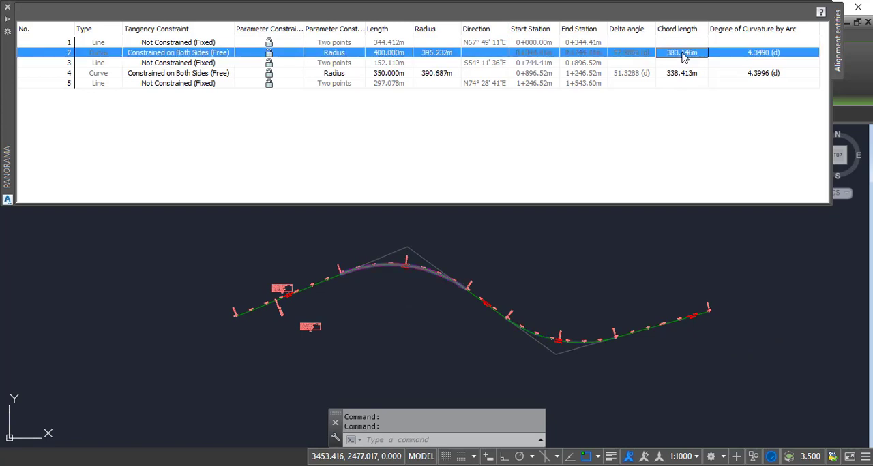
pyautogui.click(682, 53)
pyautogui.write('385')
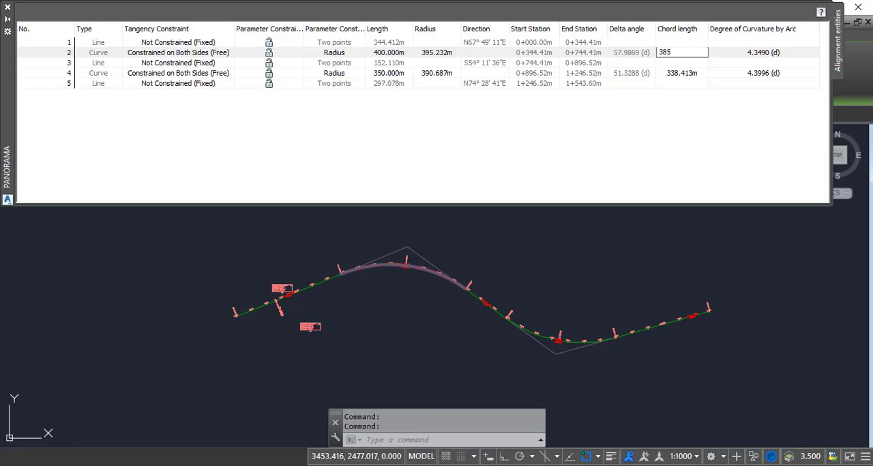
pyautogui.press('Return')
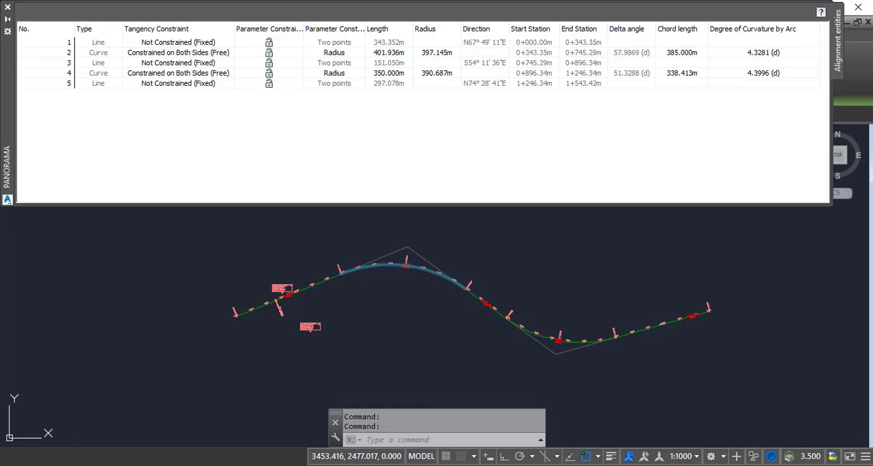
# Step: Set the chord length of the second curve, entity 4, to 340 m
pyautogui.click(677, 80)
pyautogui.click(682, 81)
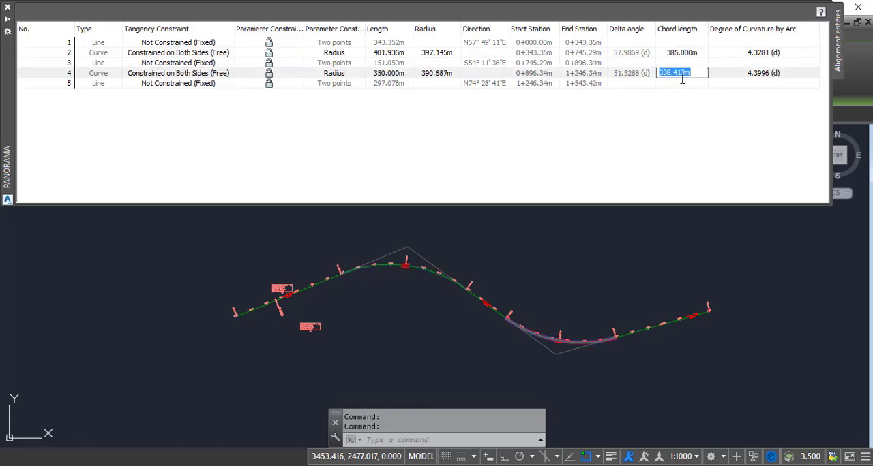
pyautogui.write('340')
pyautogui.press('Return')
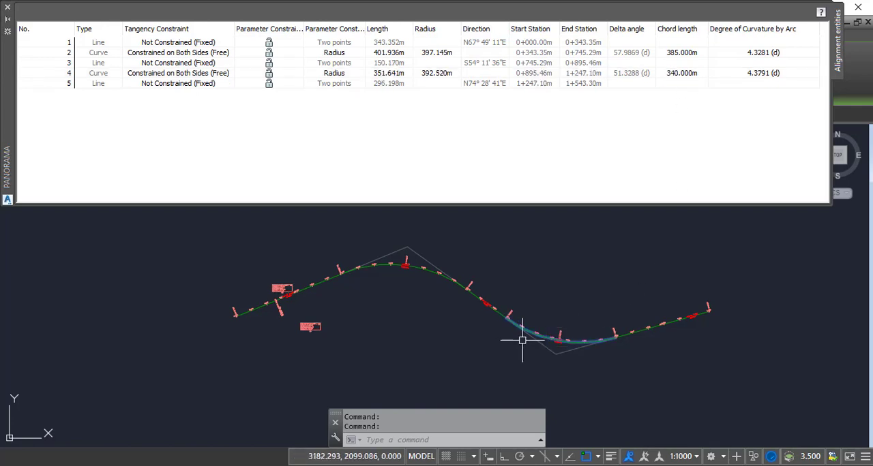
# Step: Select line entities 3 and 5 in the grid to highlight their tangents in the drawing
pyautogui.moveTo(384, 291); pyautogui.dragTo(423, 302, button='middle')
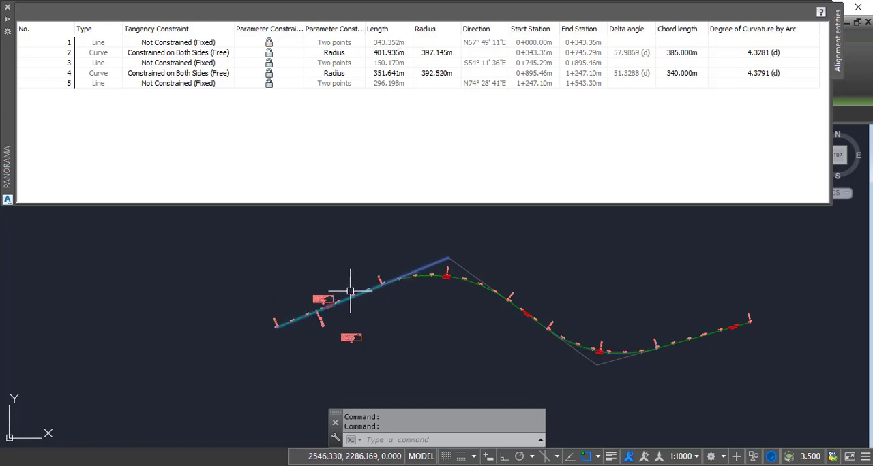
pyautogui.click(332, 63)
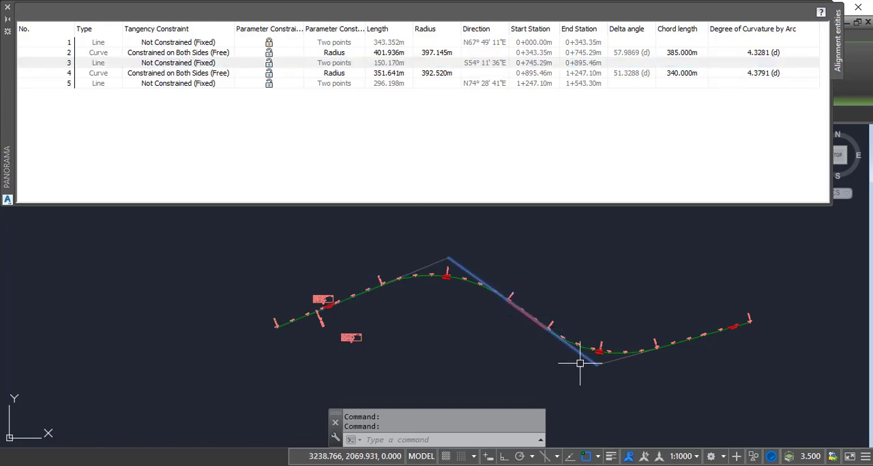
pyautogui.click(330, 86)
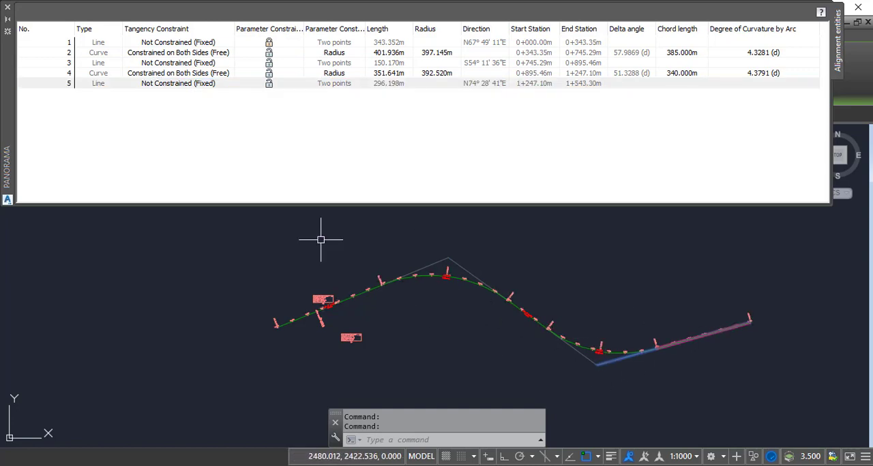
# Step: Close the alignment entities grid and the Alignment Layout Tools
pyautogui.scroll(-3, 459, 316)
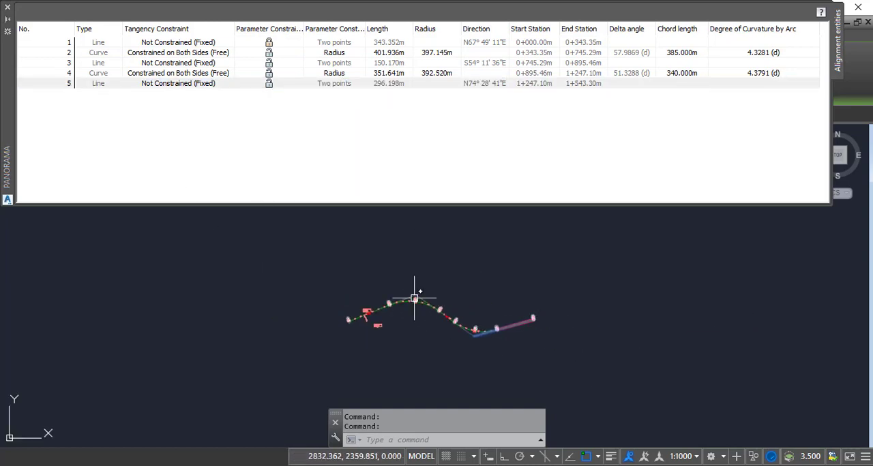
pyautogui.scroll(4, 414, 298)
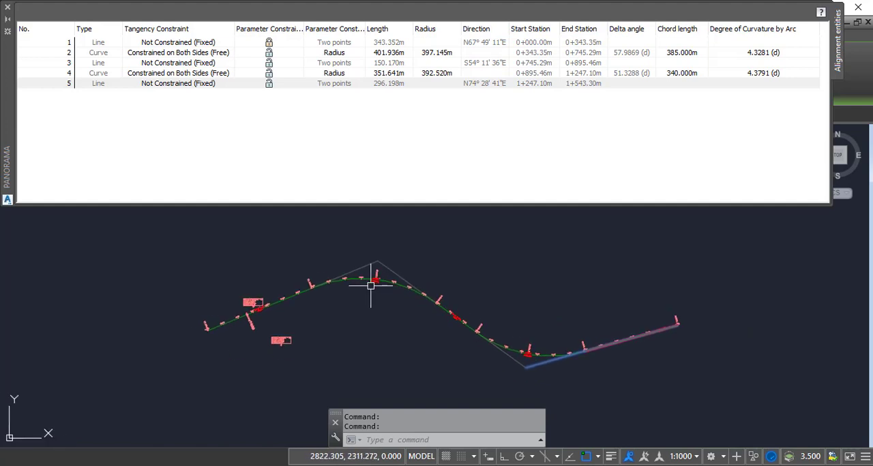
pyautogui.click(8, 7)
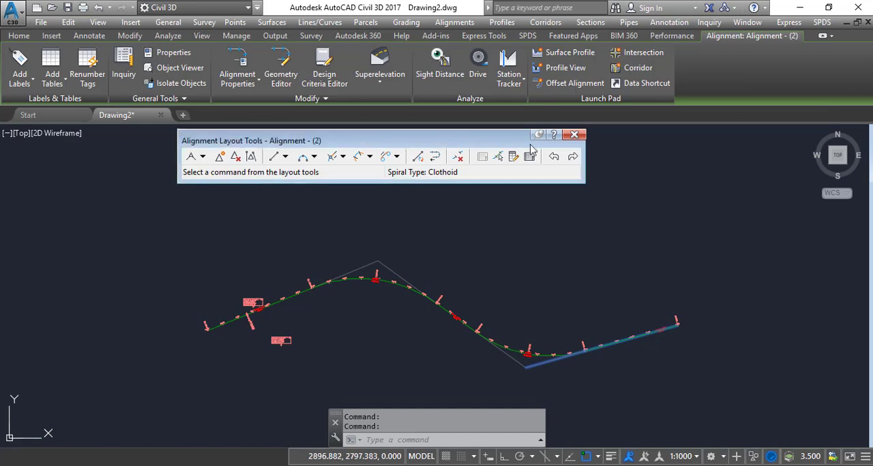
pyautogui.click(579, 136)
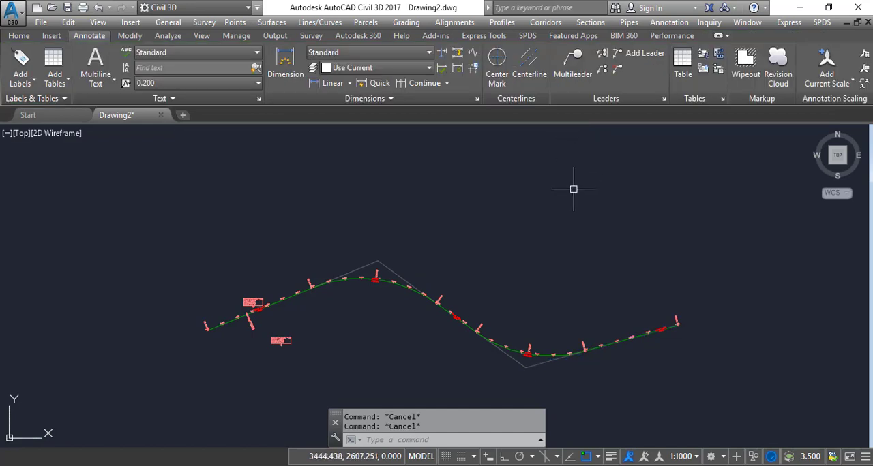